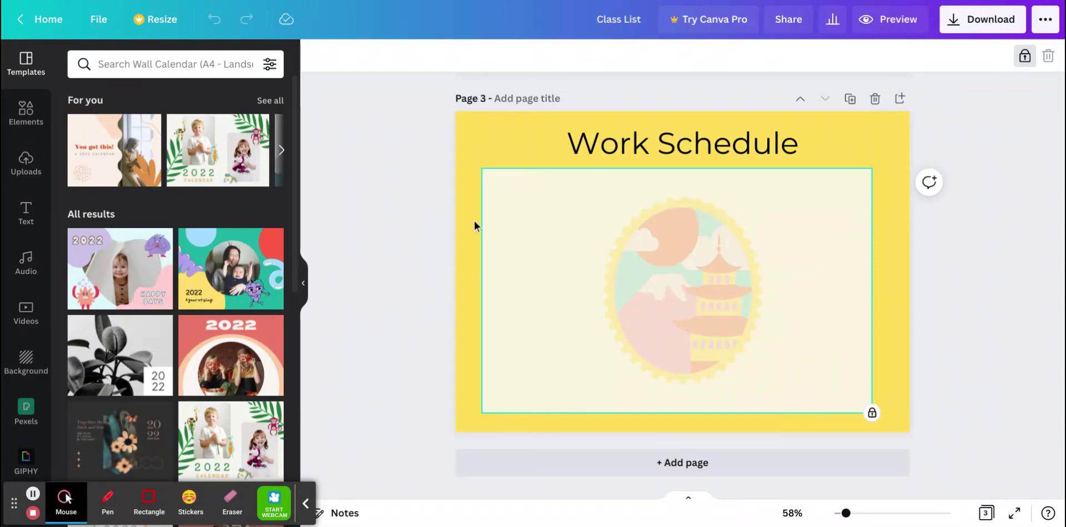
Open the Elements library beside the Work Schedule page
click(26, 114)
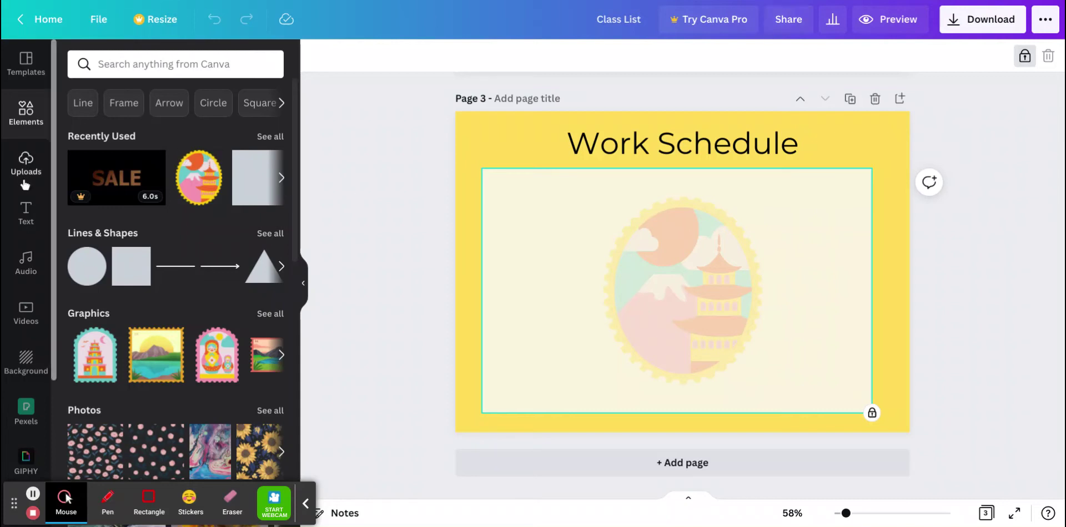
Add two heading boxes and retype them as 'List A' and 'List B'
click(25, 211)
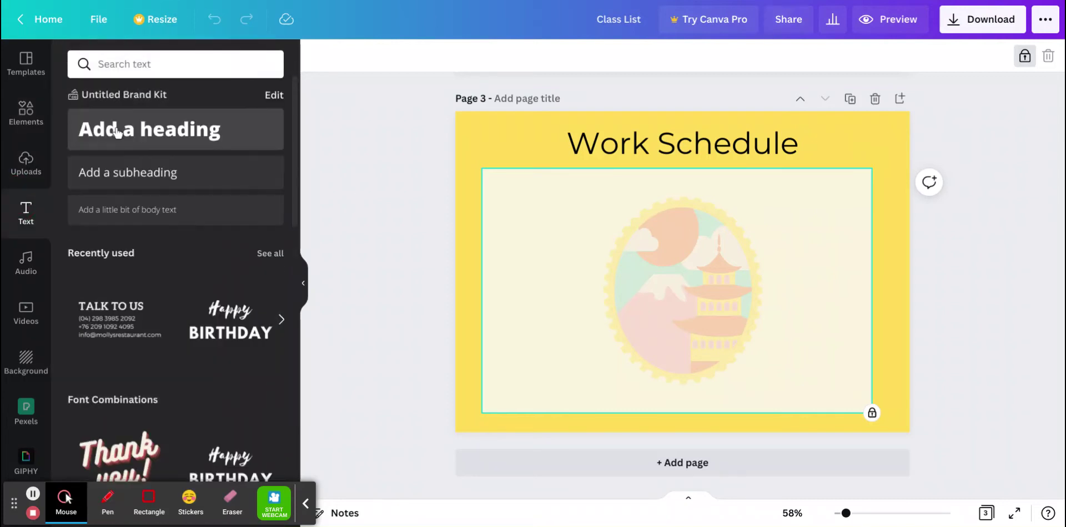
double_click(117, 132)
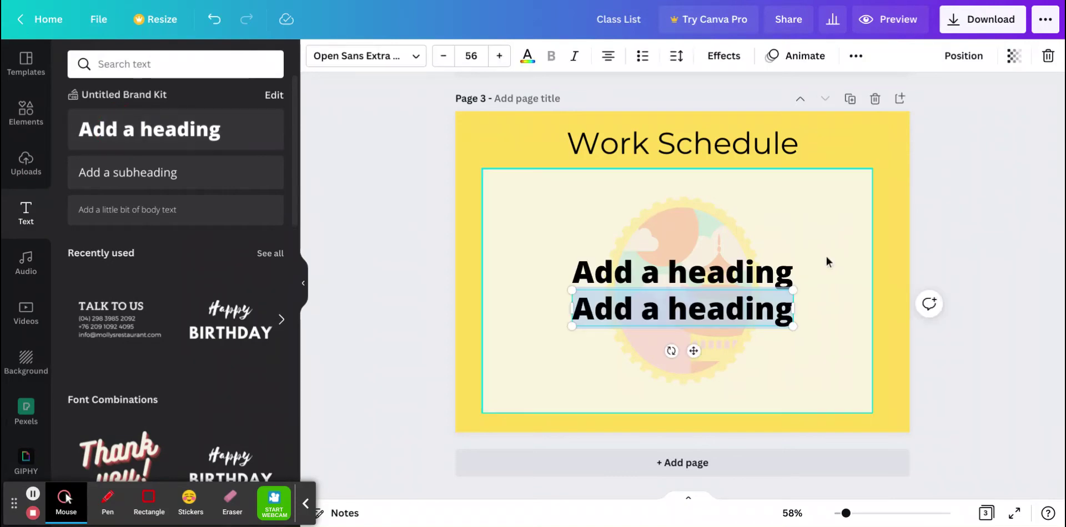
click(758, 283)
click(739, 277)
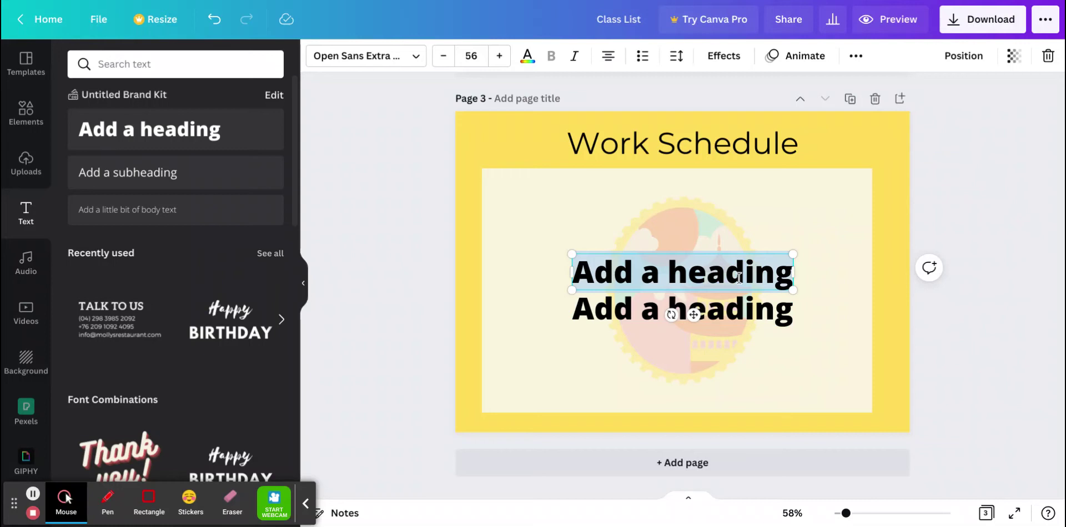
text(List A)
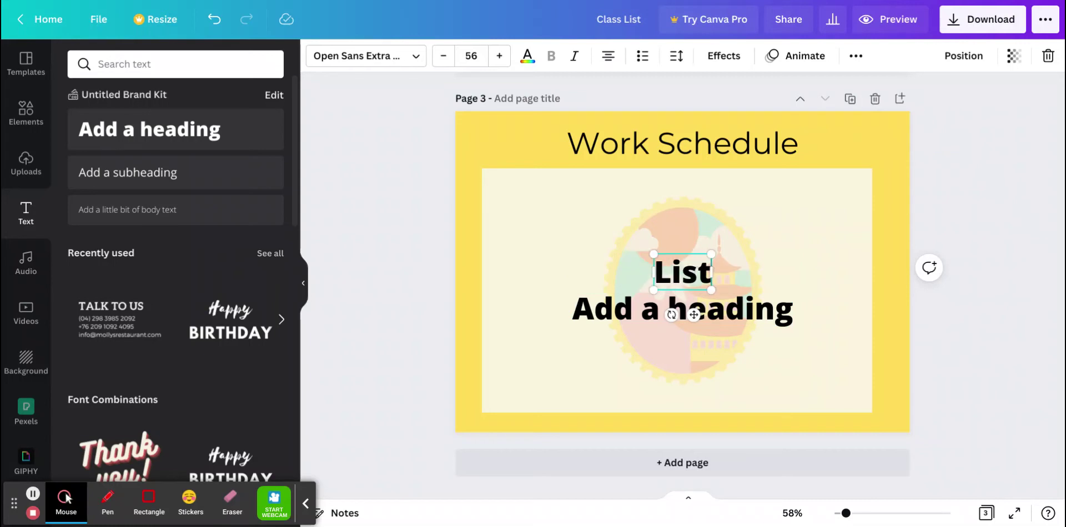
double_click(754, 318)
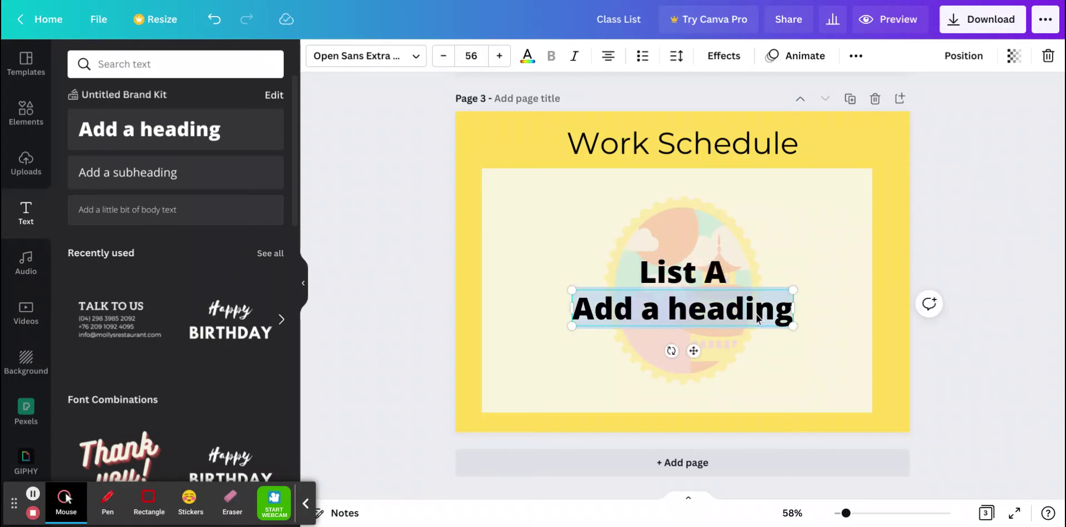
text(List B)
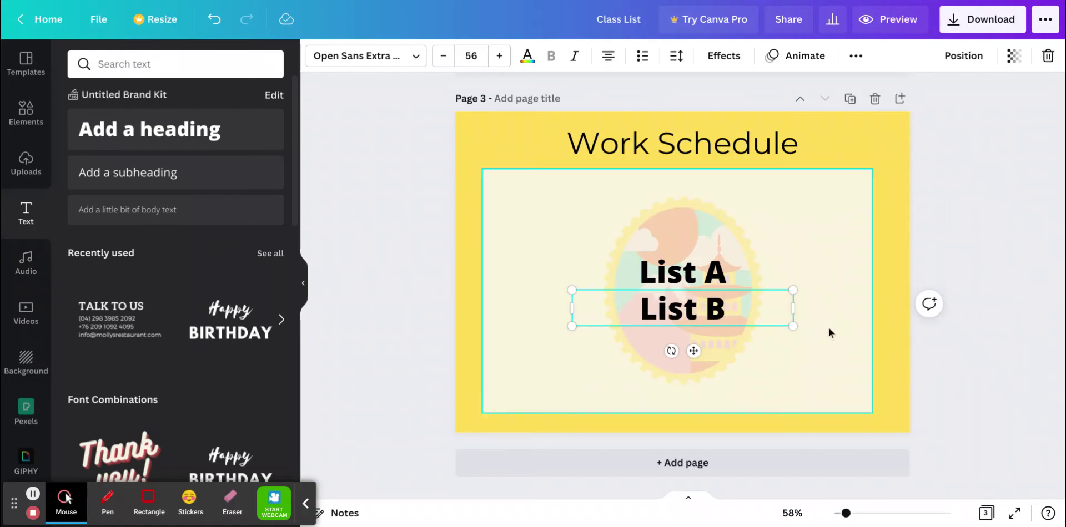
Narrow the List B box, then move List A to the top left and List B to the top right
click(718, 314)
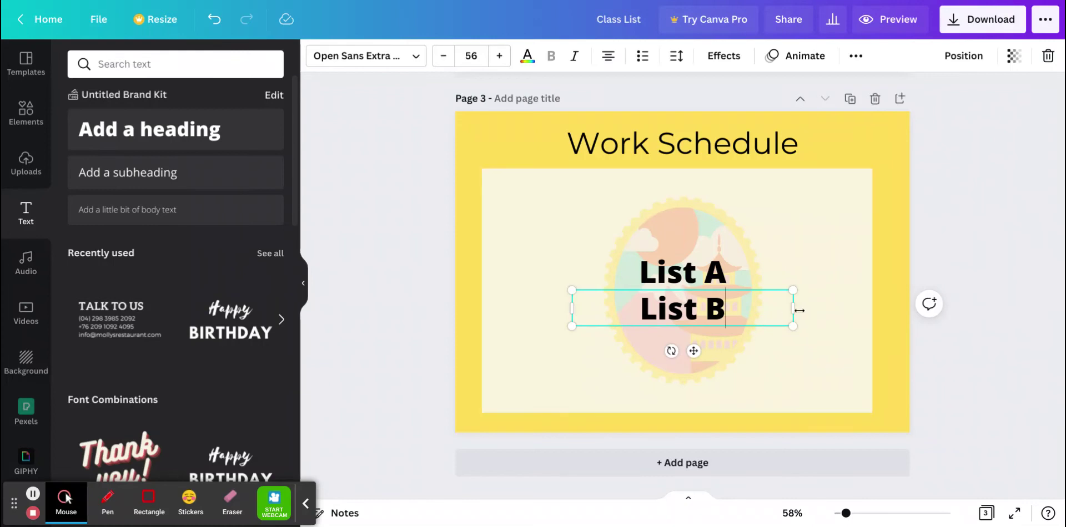
drag(800, 311, 660, 309)
click(683, 273)
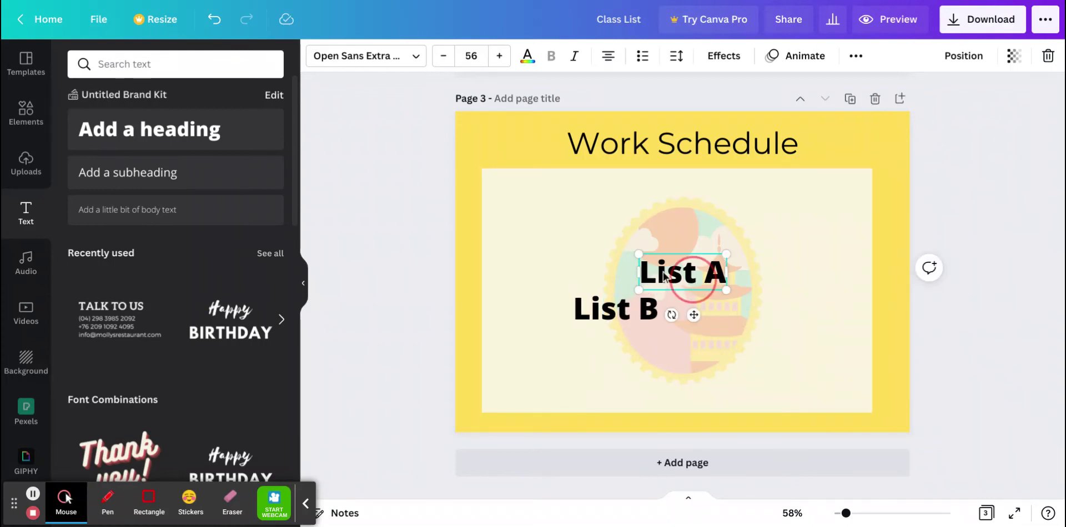
drag(664, 276, 521, 203)
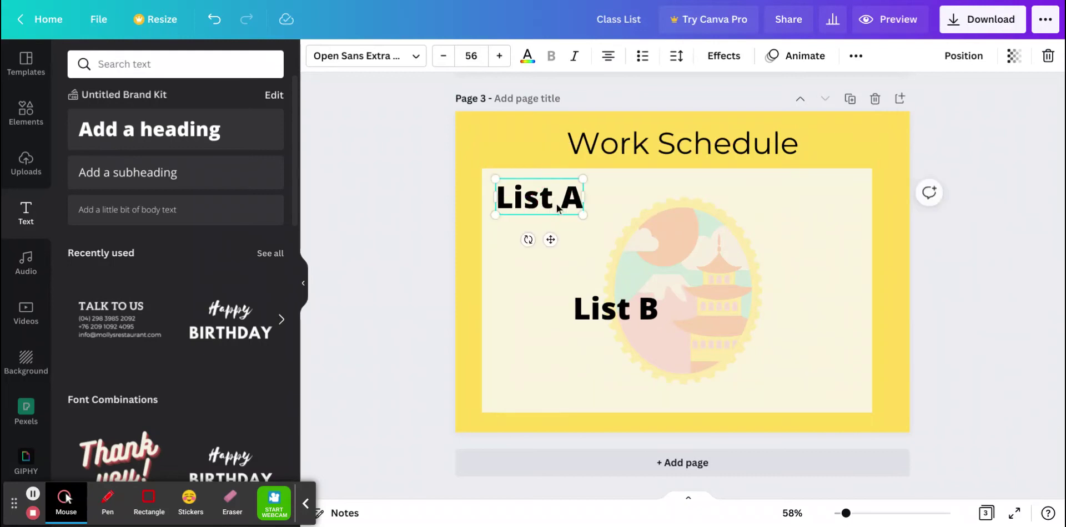
drag(603, 307, 811, 198)
Add a small body text box under List B reading 'Agreed'
click(158, 209)
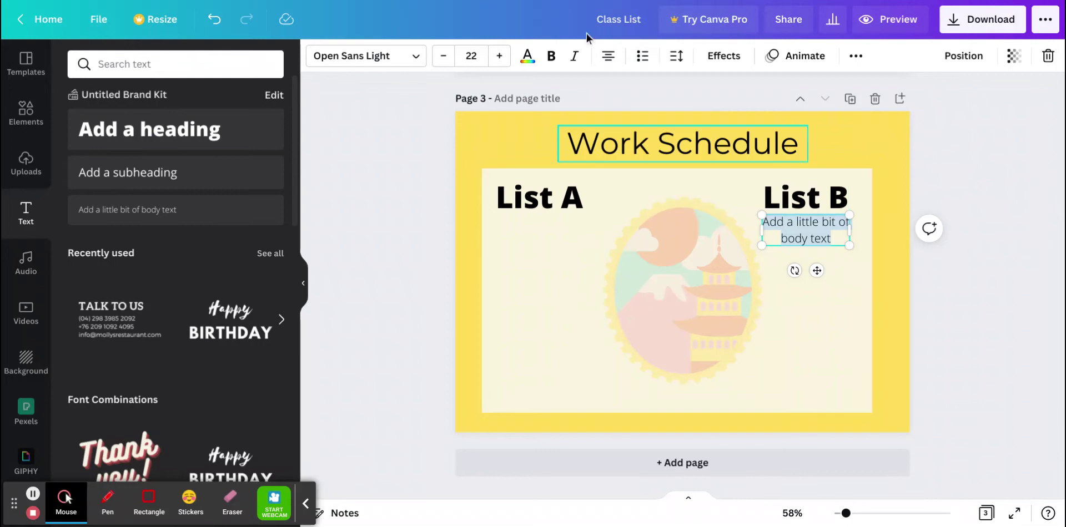
click(641, 58)
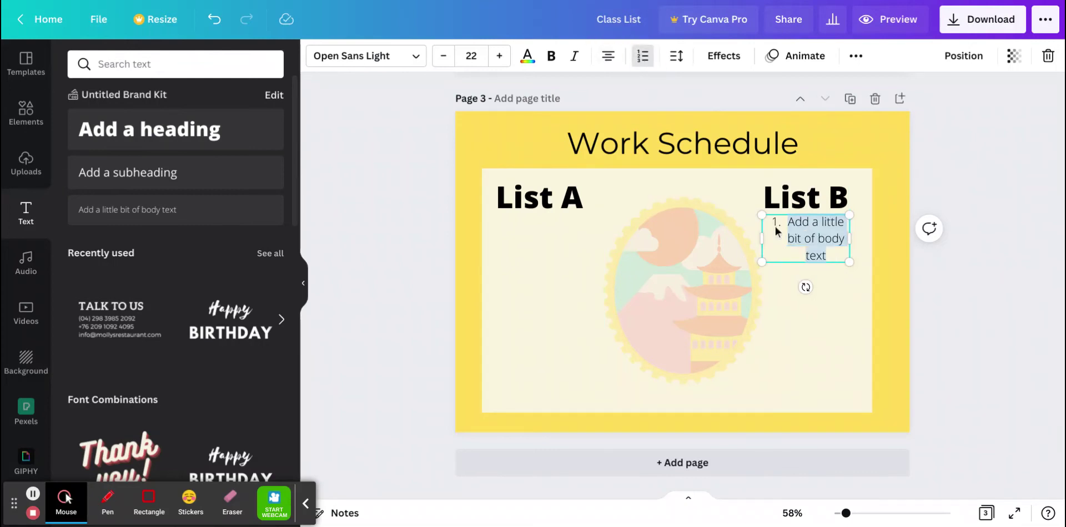
click(644, 59)
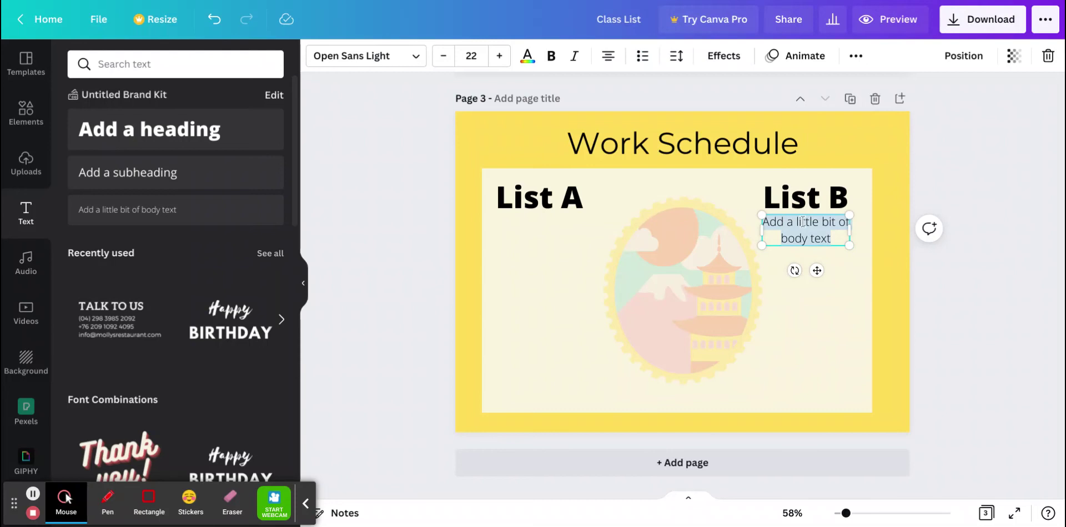
text(Ag)
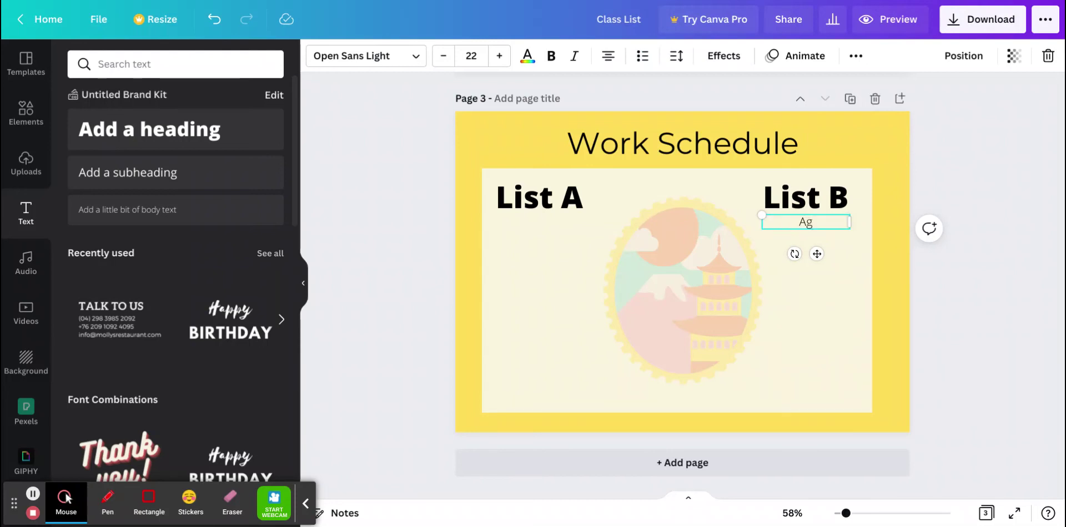
text(reed)
click(767, 232)
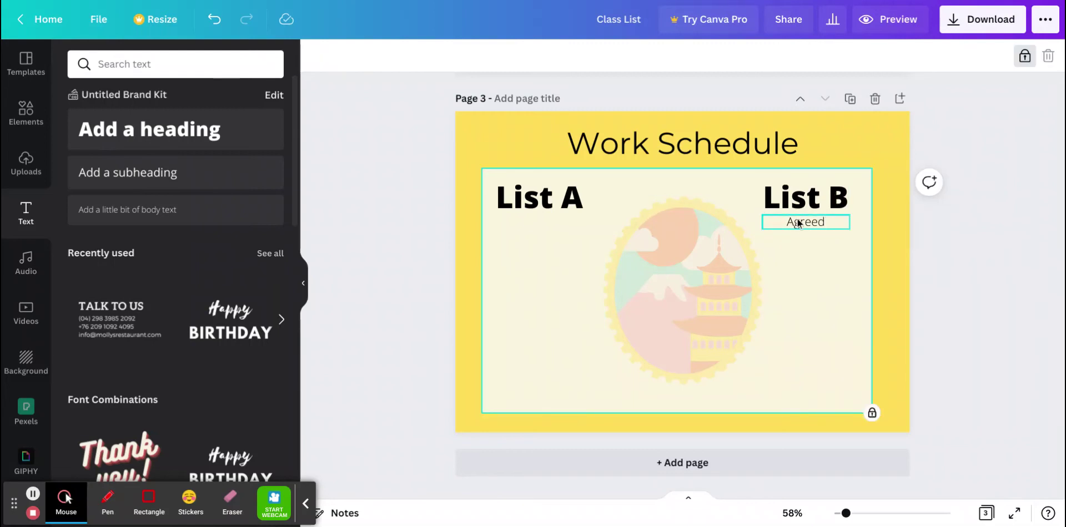
click(795, 228)
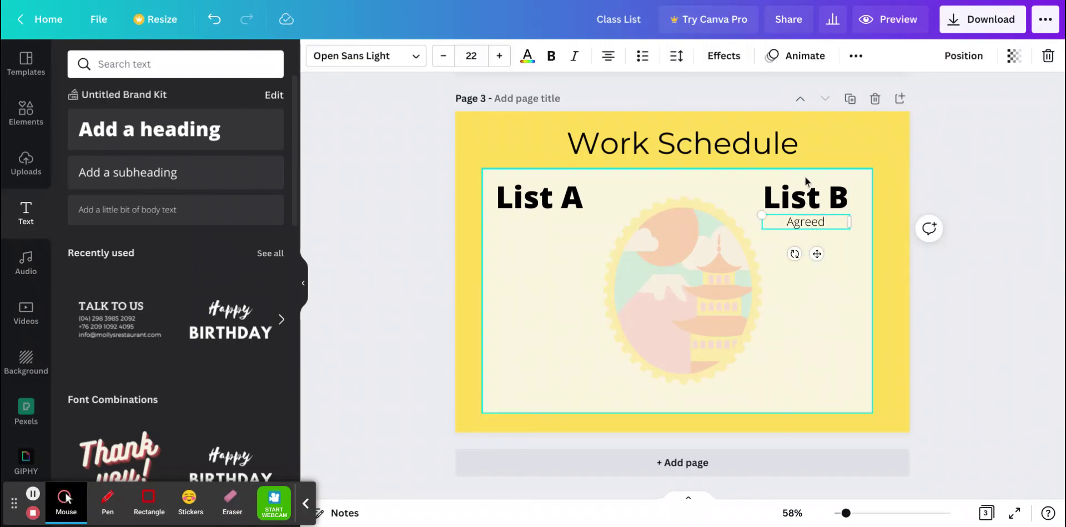
click(787, 222)
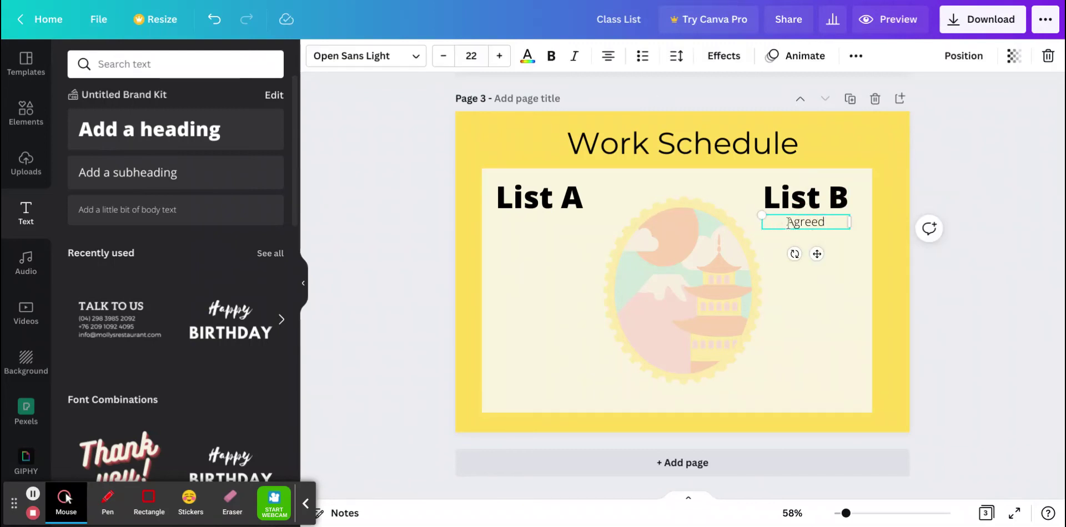
Cycle the list formatting until 'Agreed' shows as numbered item 1
click(649, 64)
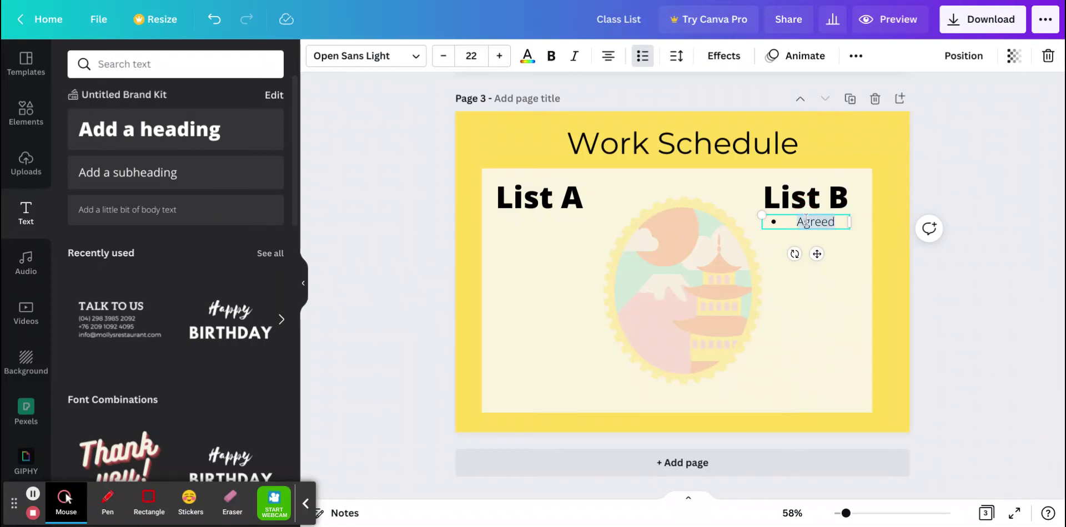
double_click(815, 221)
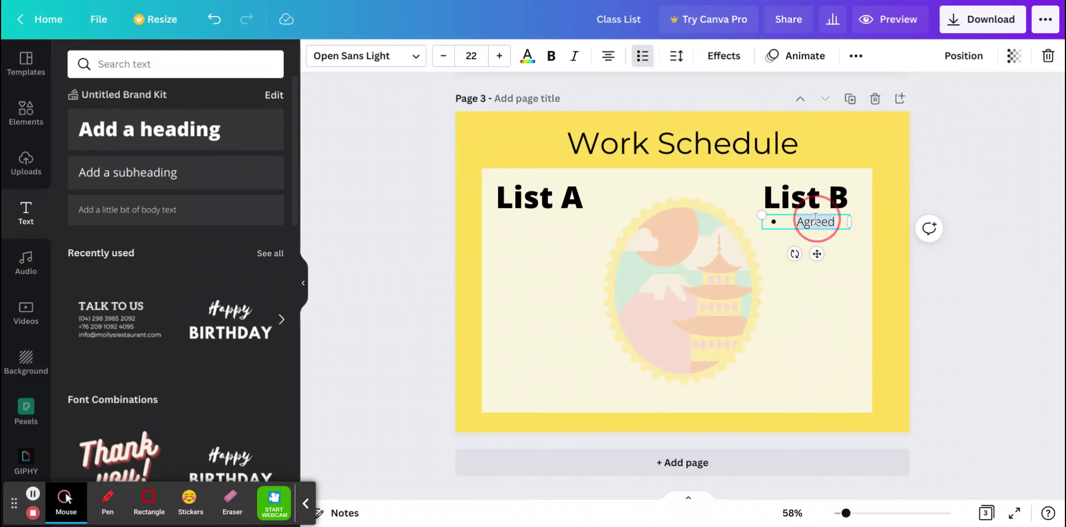
click(641, 66)
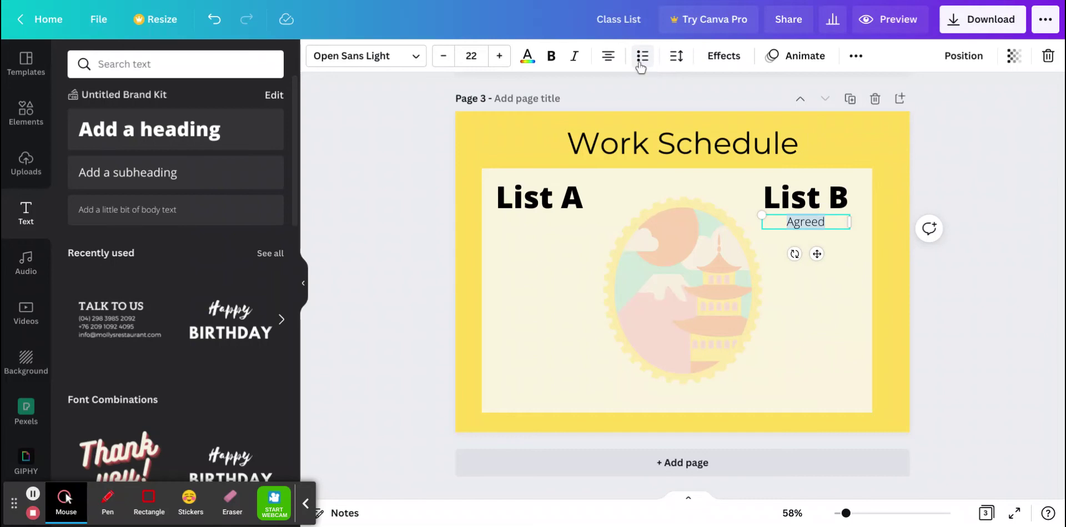
click(642, 66)
click(641, 63)
Add 'Disclosed' as a second line below 'Agreed'
click(836, 223)
key(Return)
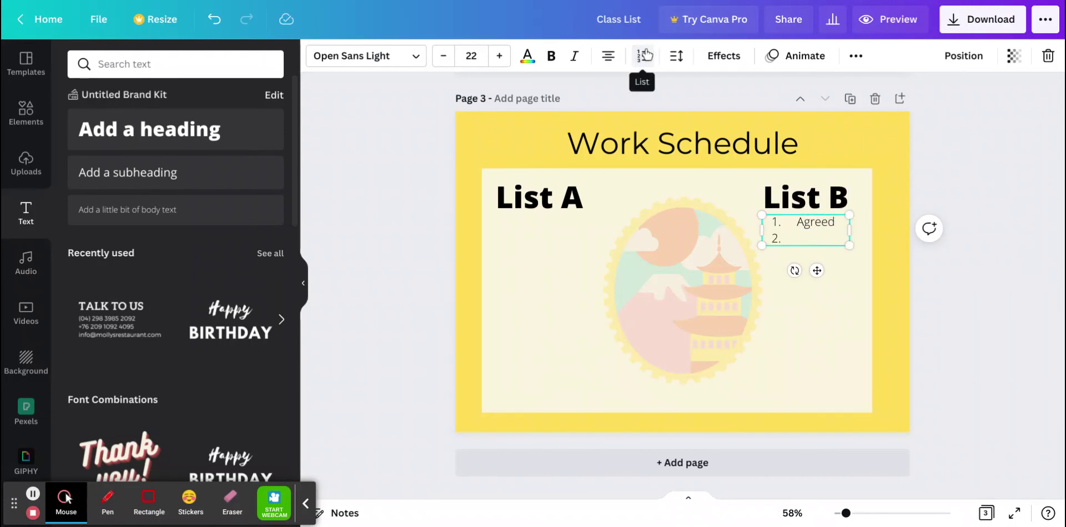
text(Disclosed)
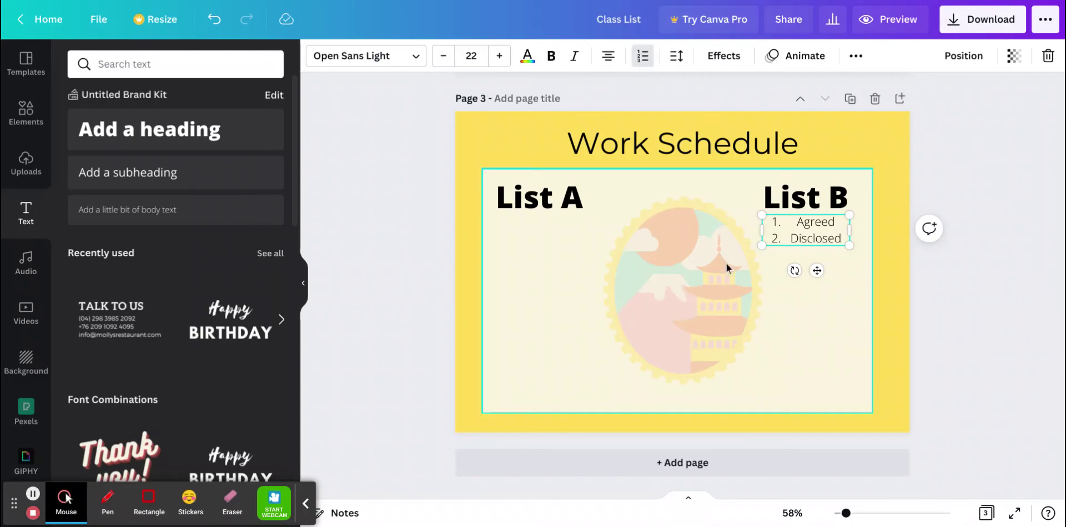
Remove the numbering from the Agreed and Disclosed lines
click(828, 205)
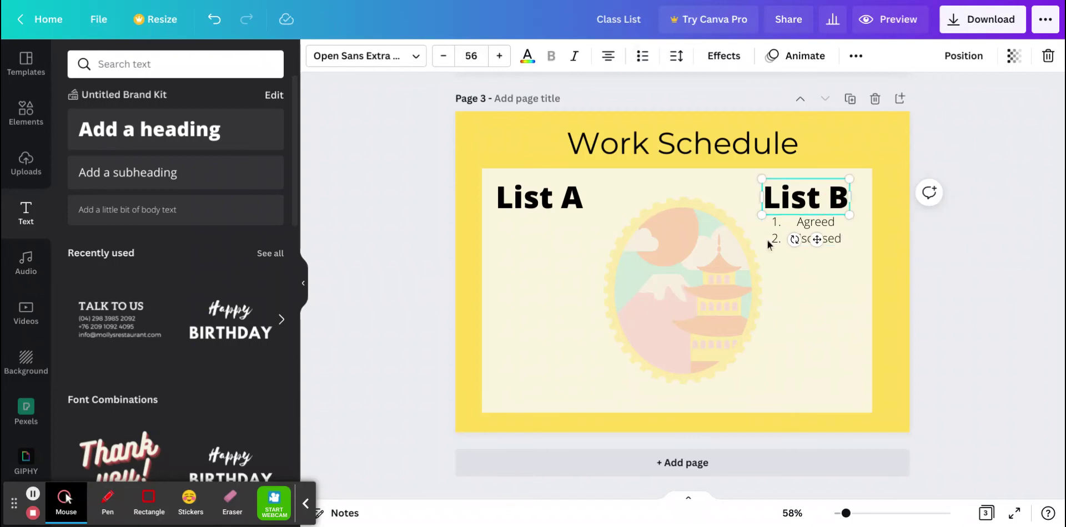
click(841, 236)
click(643, 55)
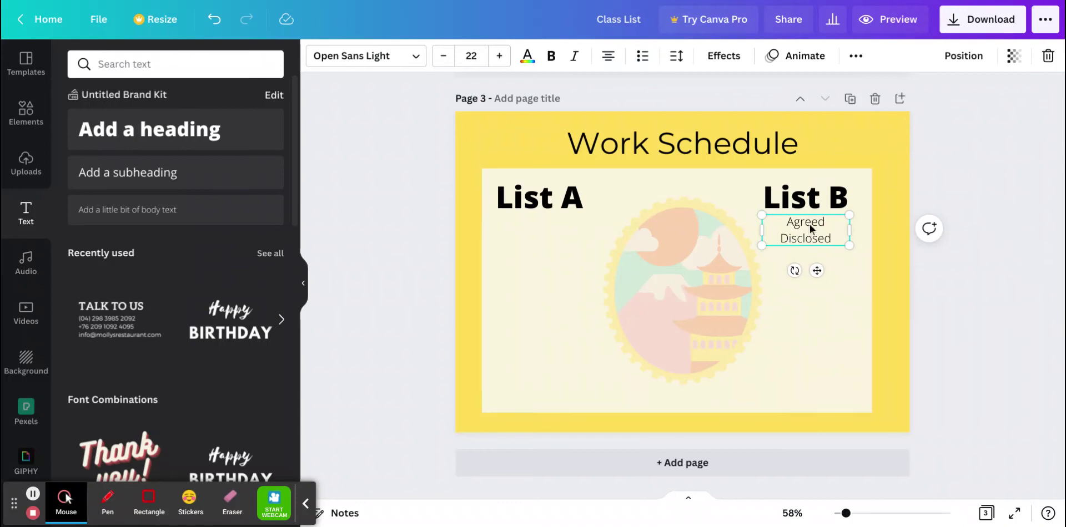
click(688, 271)
click(542, 253)
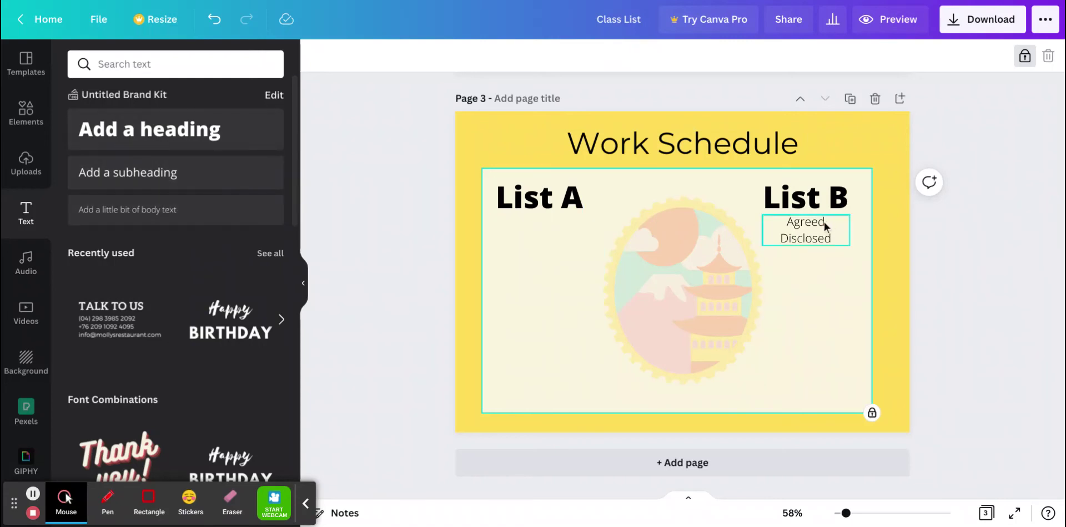
Add a 'Green Vegetables' text line, narrow its box and place it under List A
click(176, 218)
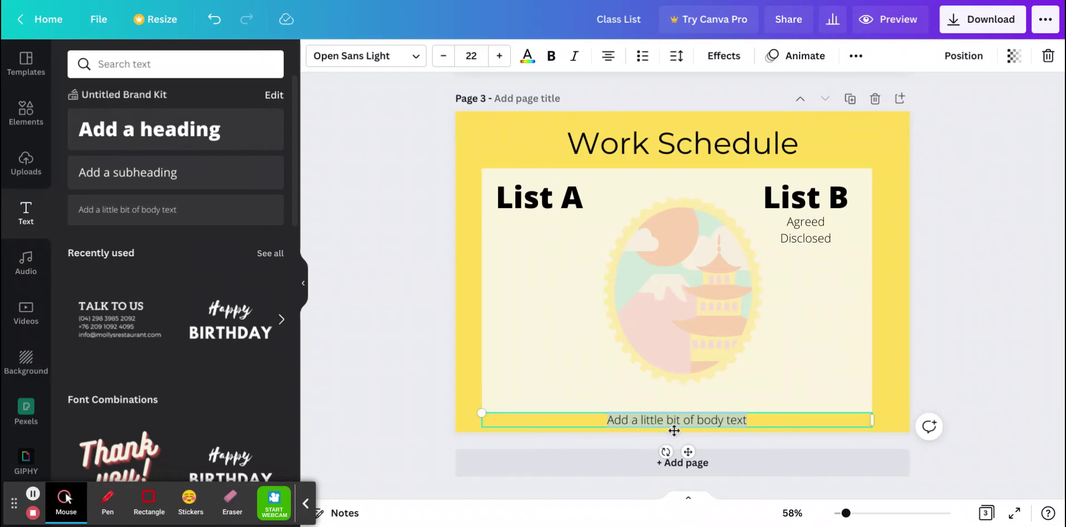
drag(674, 430, 622, 229)
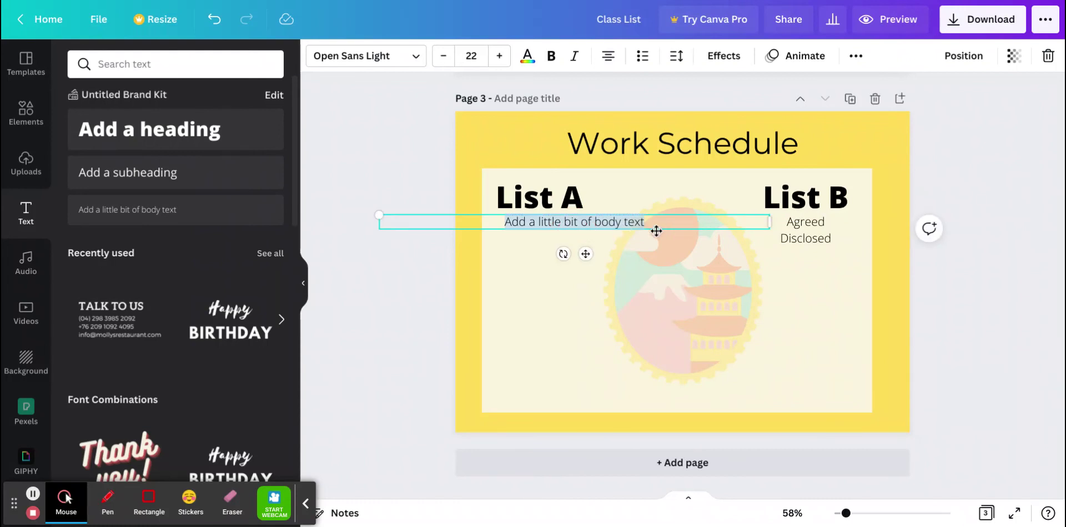
text(Green)
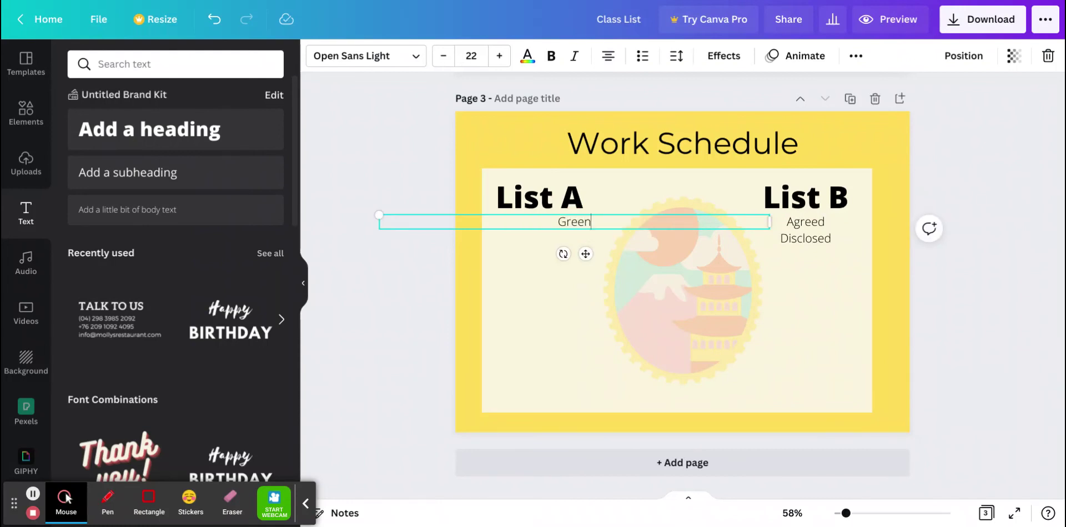
text( Vegetables)
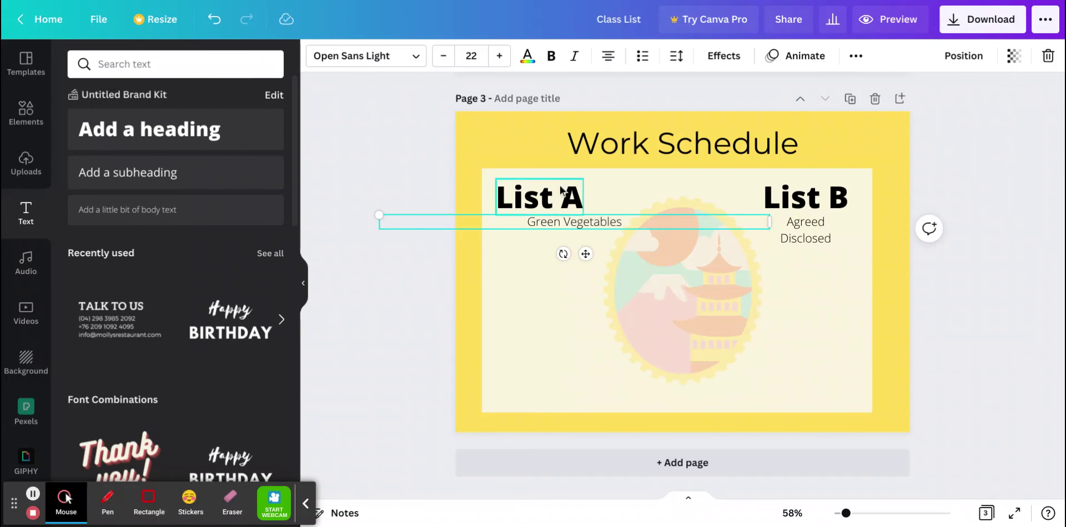
click(564, 232)
click(567, 224)
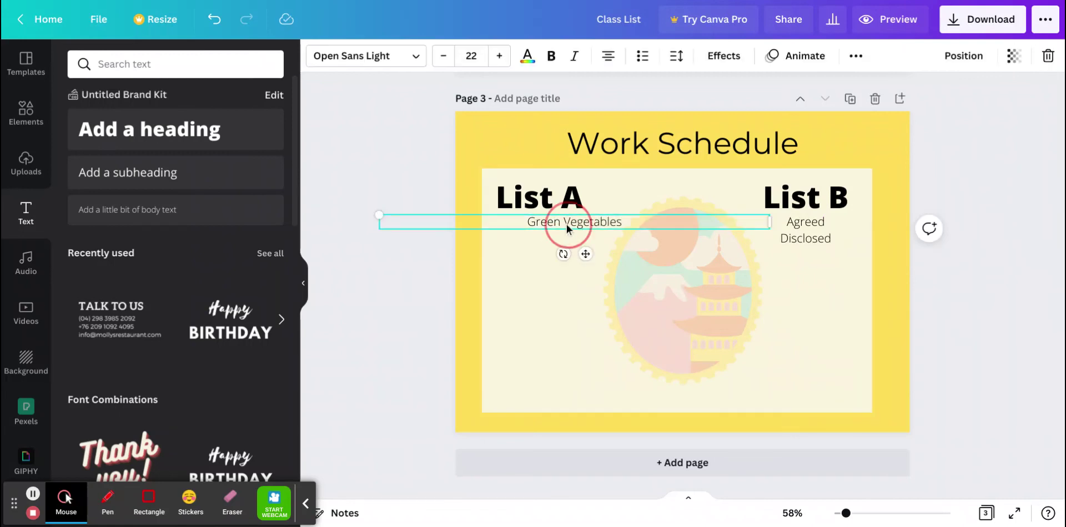
click(566, 224)
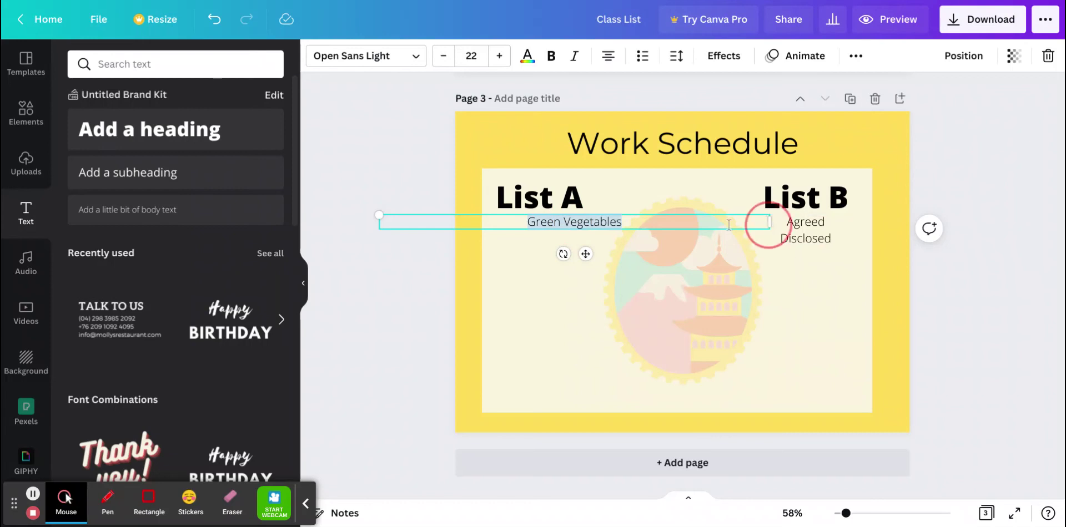
drag(768, 222, 482, 220)
drag(436, 257, 556, 263)
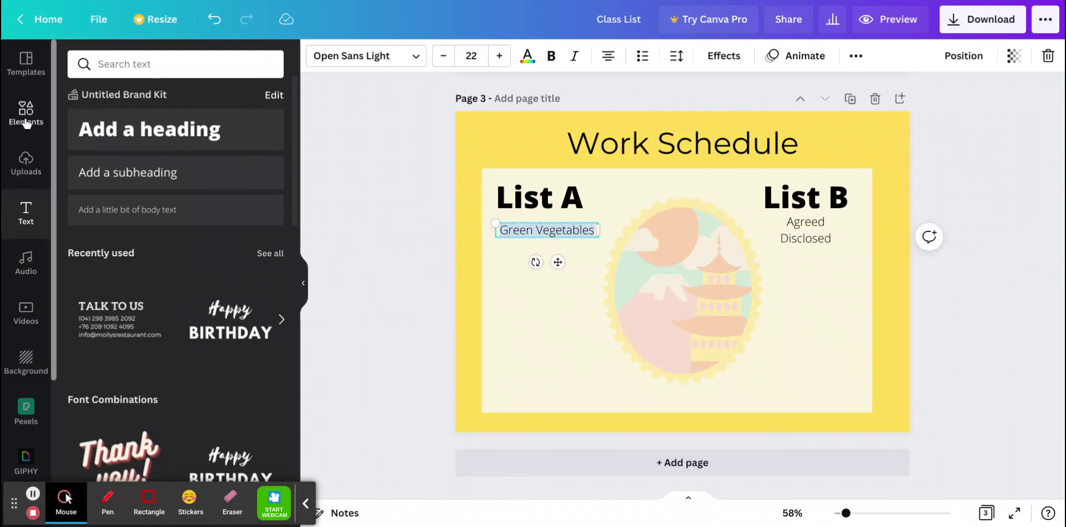
Add a circle shape, shrink it to a 5.8 × 5.8 dot beside List A, and zoom in
click(27, 117)
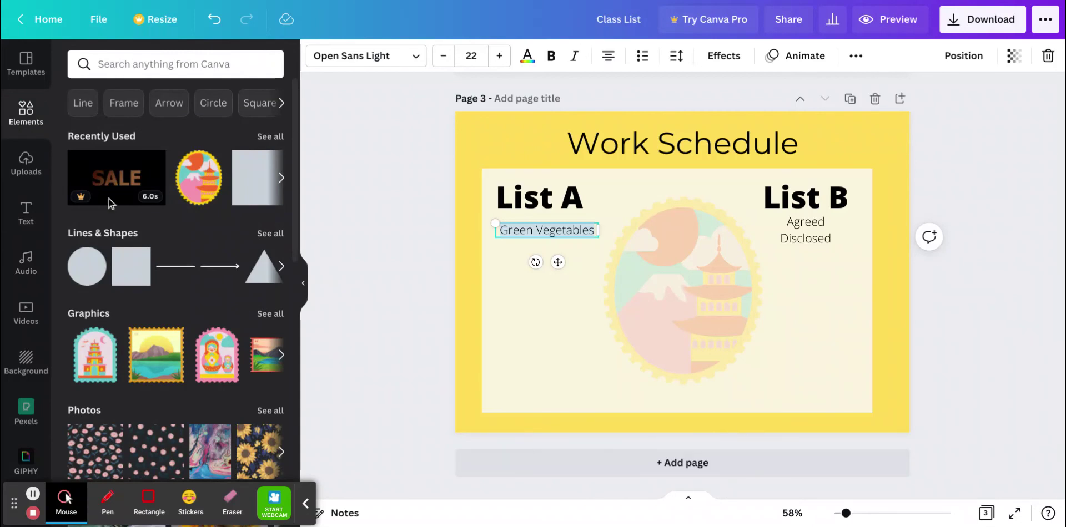
click(89, 276)
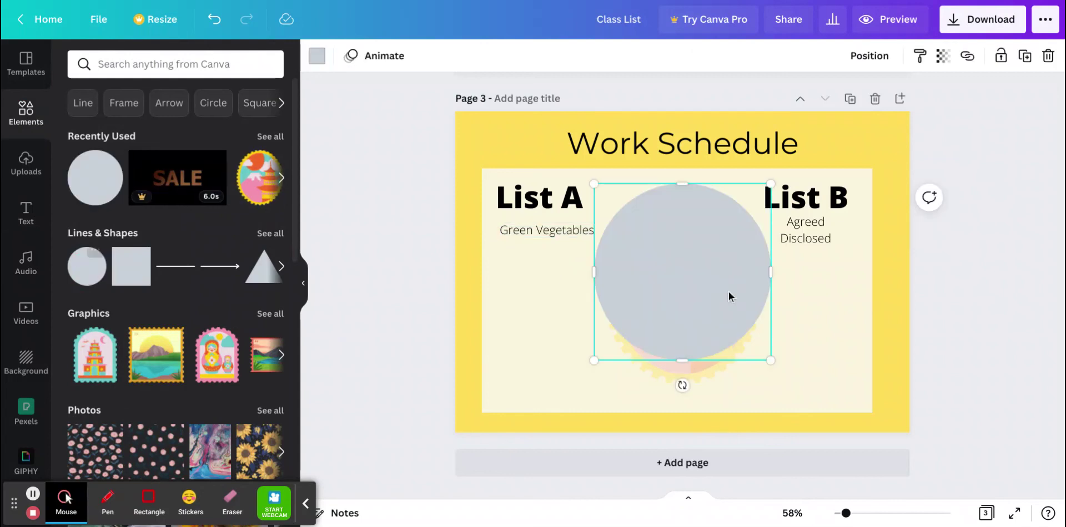
drag(772, 361, 606, 190)
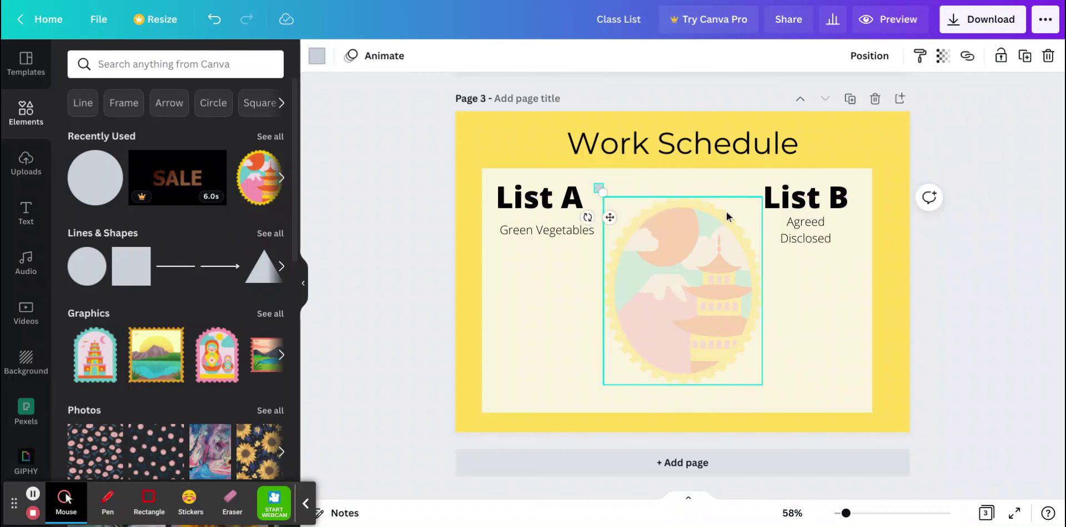
click(631, 187)
click(599, 191)
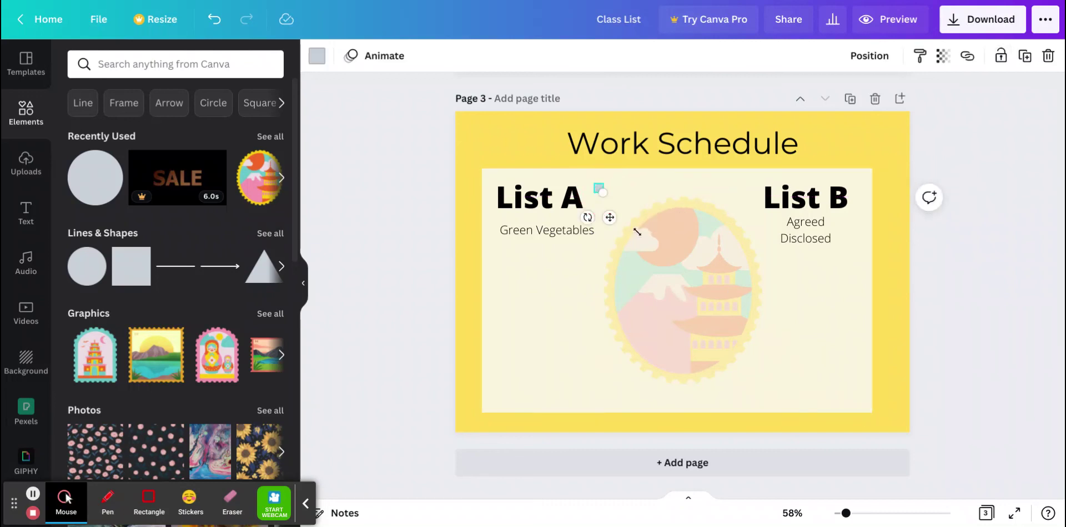
drag(846, 514, 874, 514)
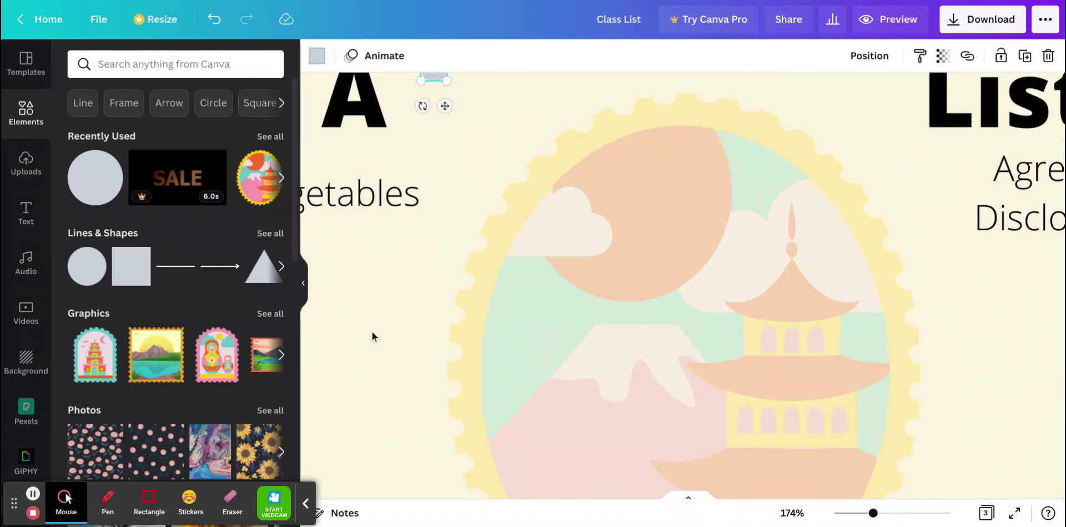
click(424, 356)
scroll(399, 296, down, 5)
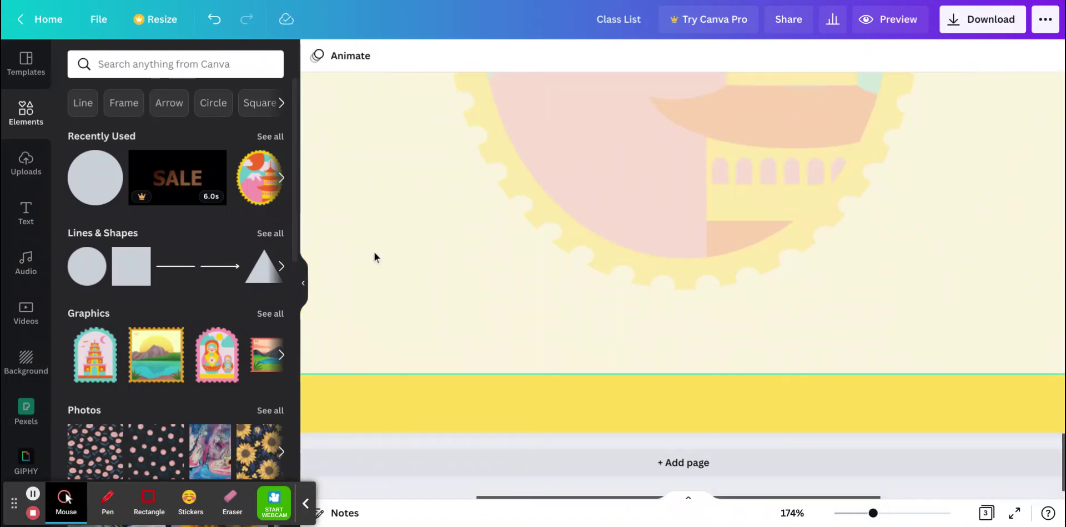
scroll(368, 236, up, 10)
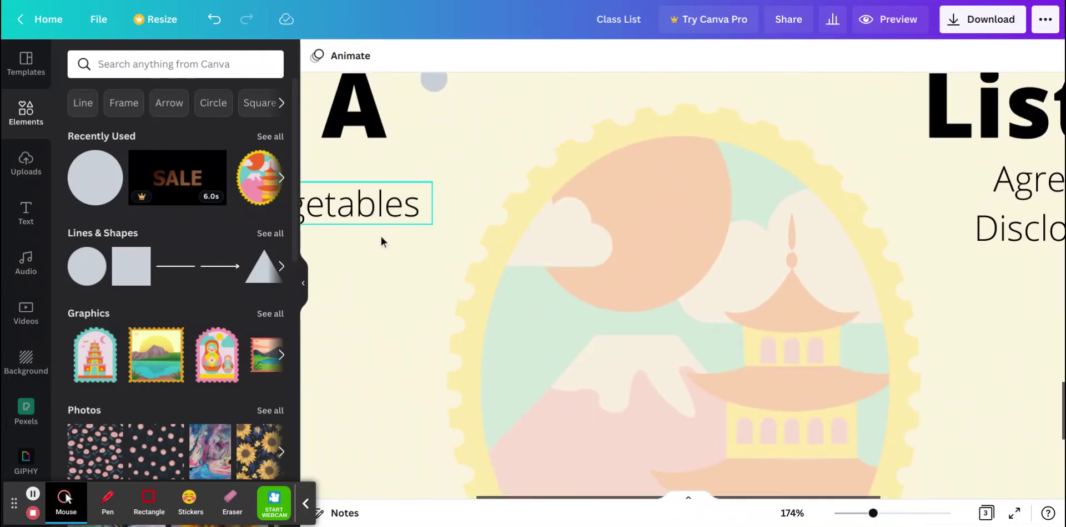
click(433, 279)
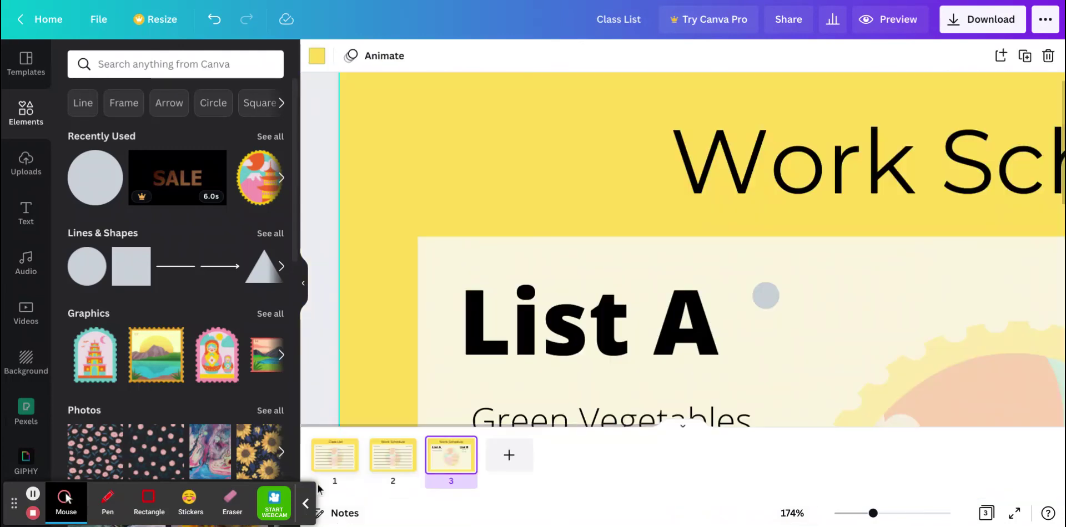
click(685, 429)
click(702, 364)
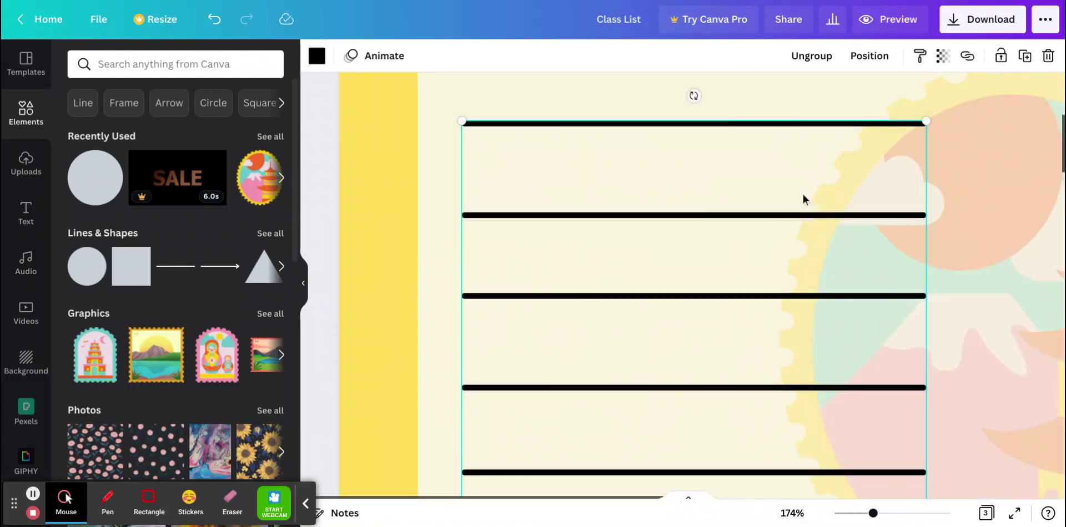
scroll(767, 240, up, 5)
scroll(766, 238, down, 5)
scroll(766, 237, up, 10)
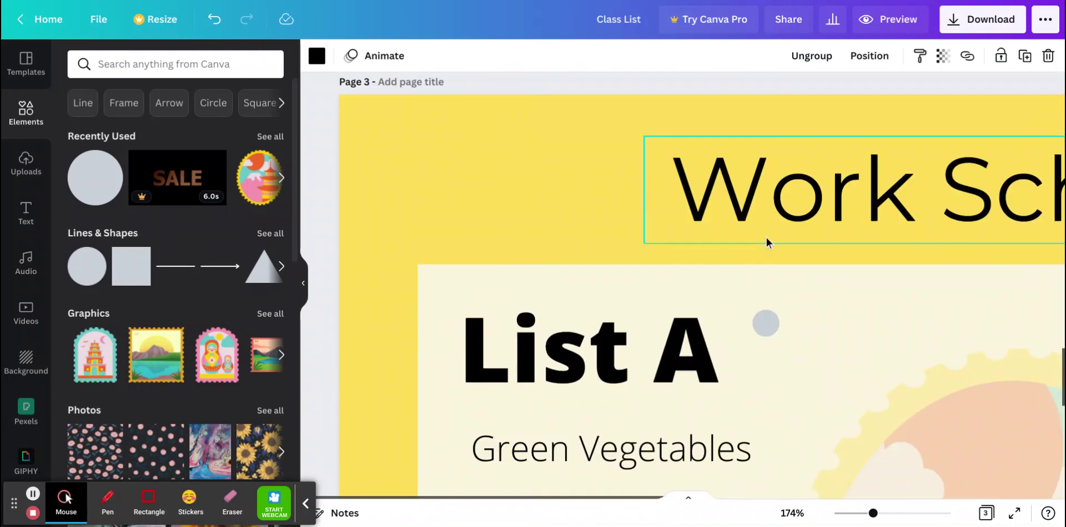
scroll(766, 238, down, 5)
scroll(766, 237, up, 4)
scroll(745, 362, up, 2)
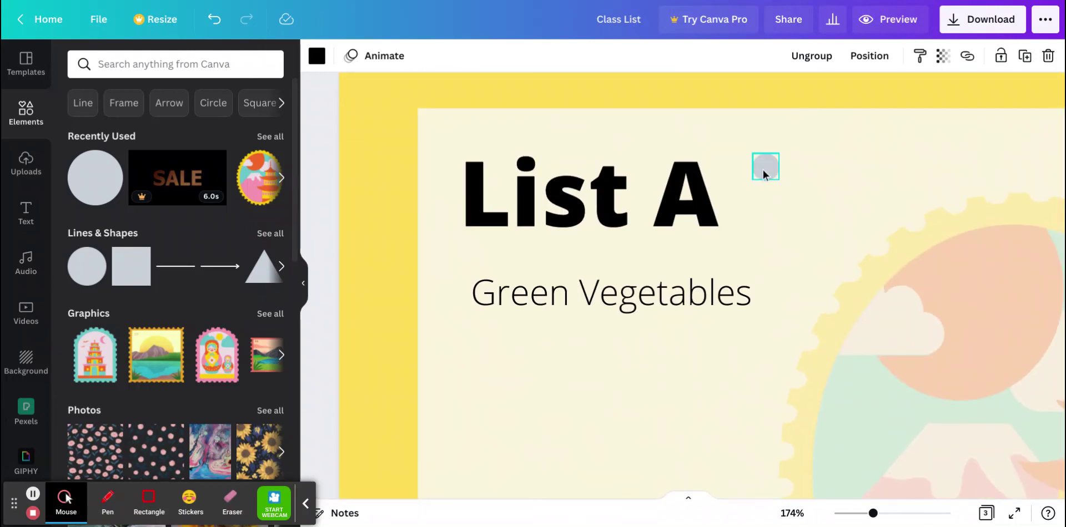
Move the dot in front of Green Vegetables and make it black
drag(762, 173, 444, 299)
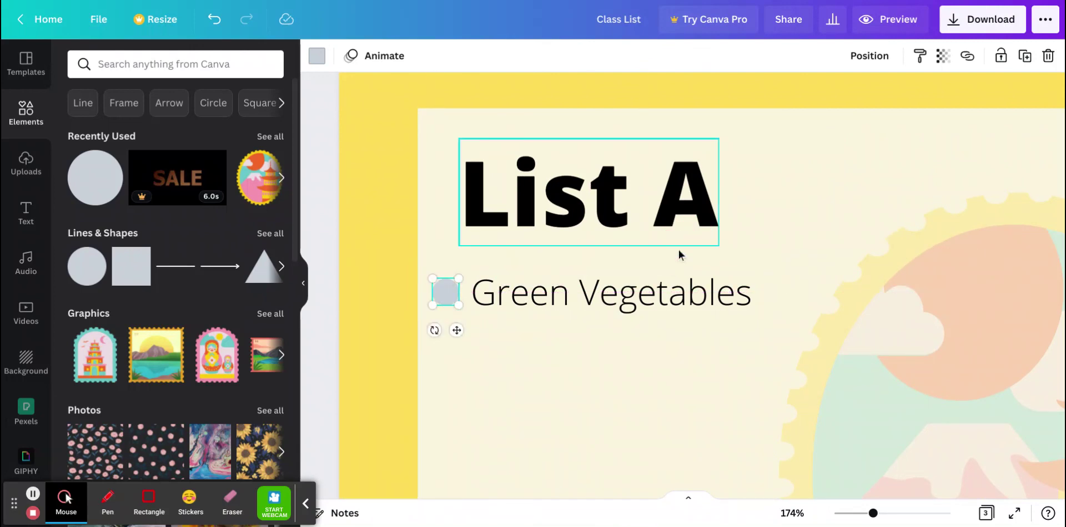
click(317, 58)
click(118, 130)
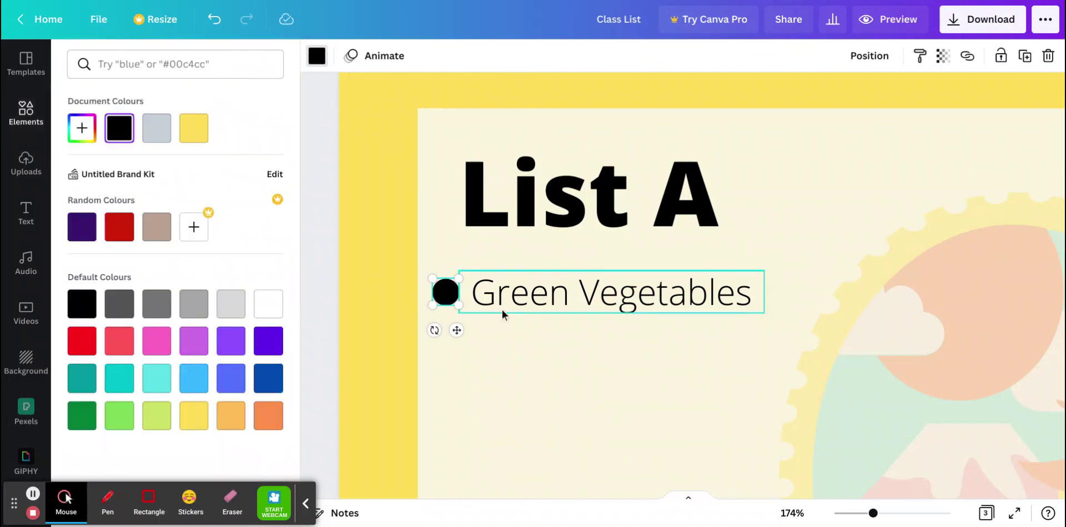
click(504, 357)
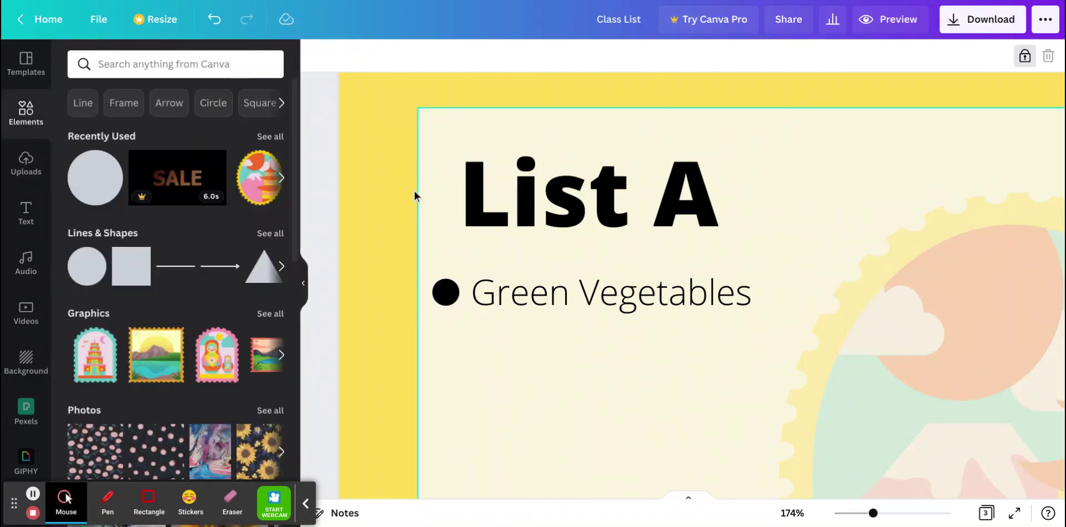
Recolour the bullet dot bright green #07D234
click(444, 292)
click(316, 62)
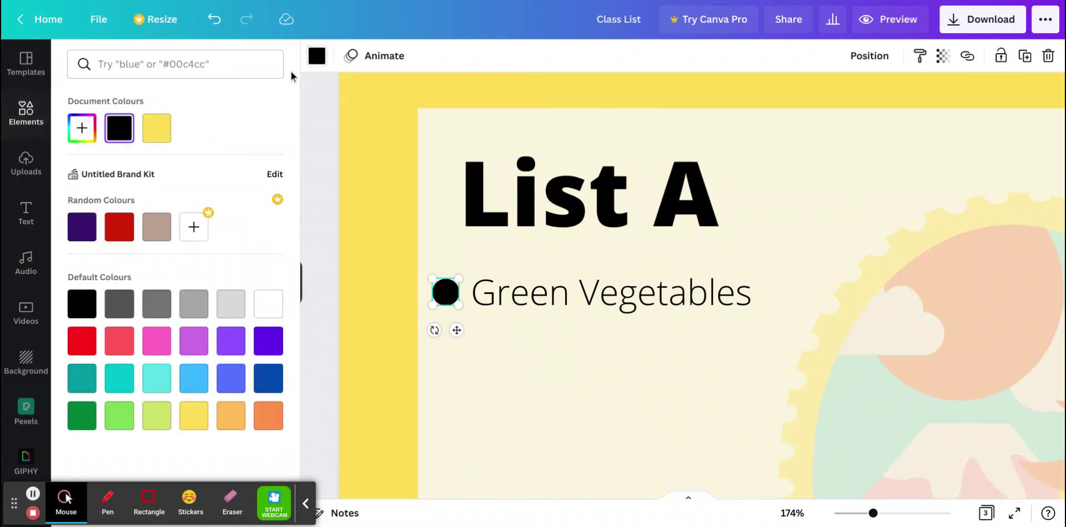
click(120, 228)
click(446, 292)
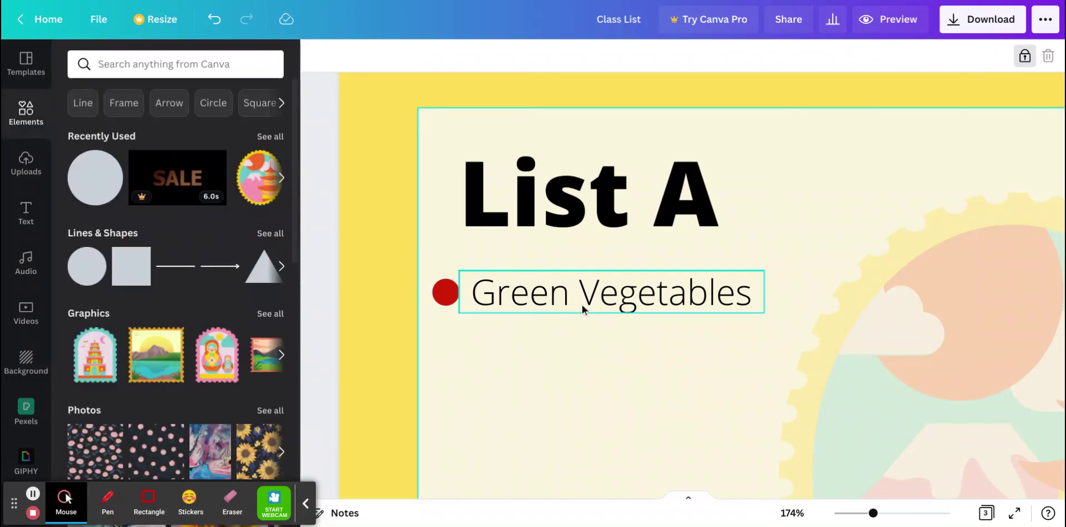
click(314, 63)
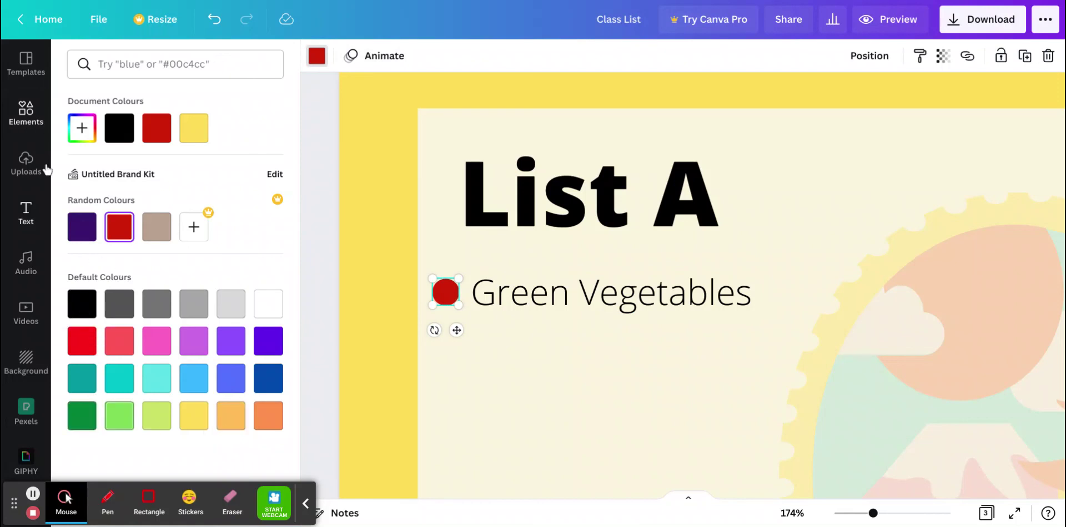
click(81, 128)
drag(158, 243, 148, 246)
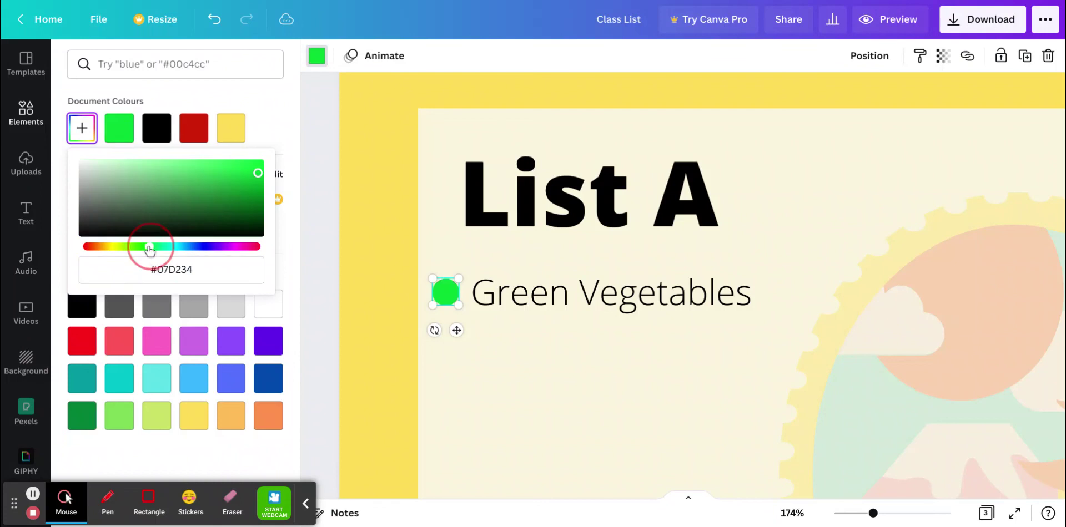
click(529, 349)
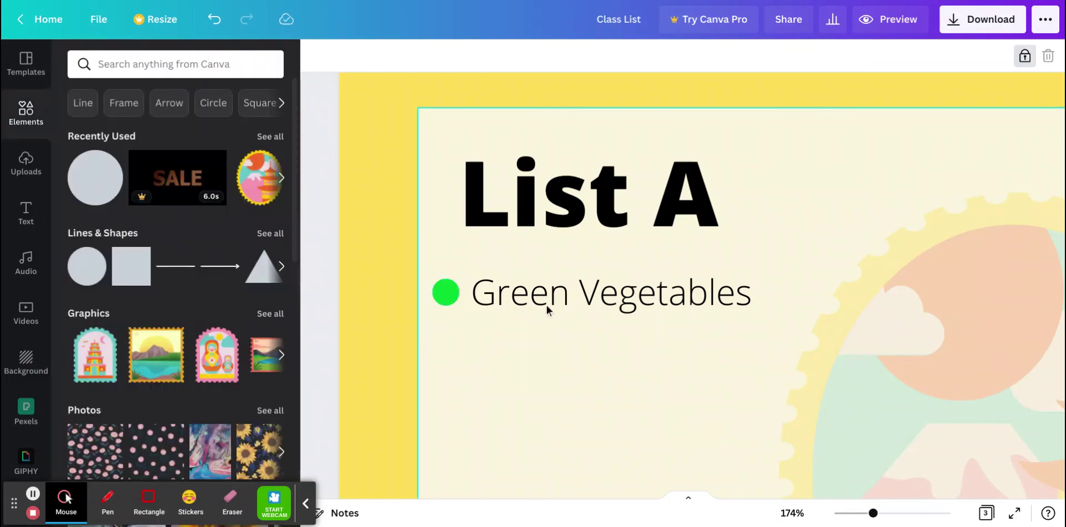
Add a 'Red Vegetables' line with a red dot below Green Vegetables, then zoom out
mouse_move(451, 294)
mouse_down()
mouse_move(460, 304)
mouse_move(453, 295)
mouse_up()
click(593, 257)
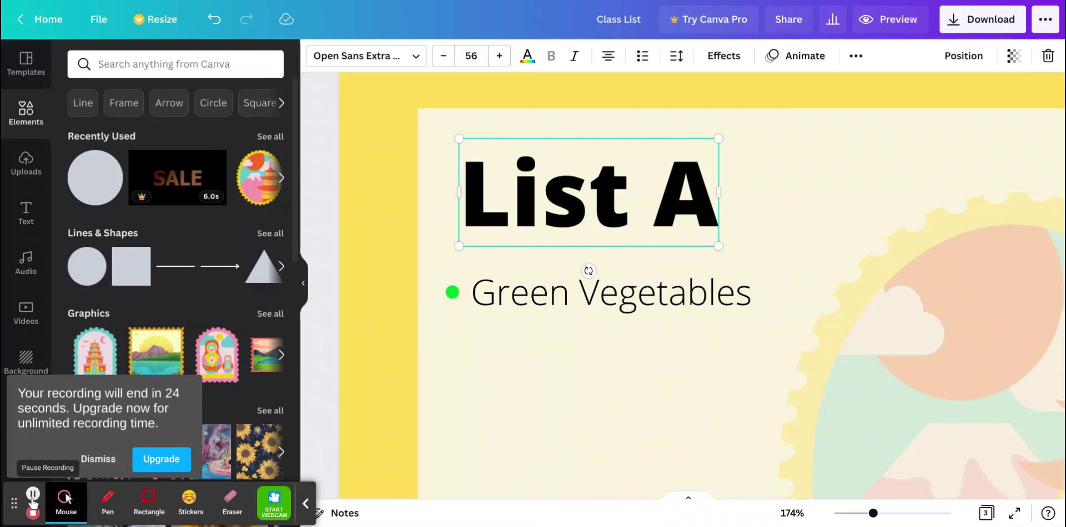
key(ctrl+z)
click(706, 128)
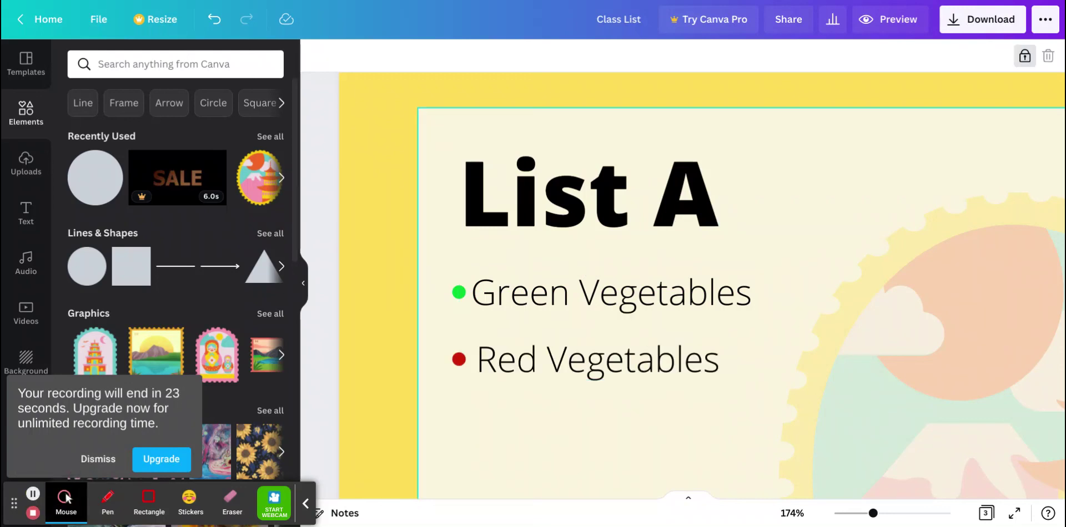
scroll(620, 327, down, 2)
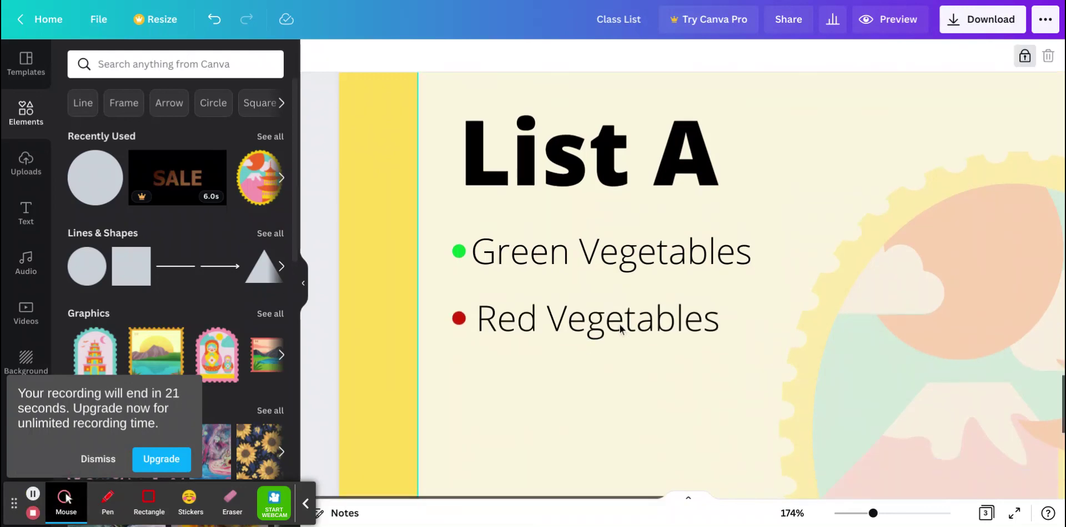
drag(873, 514, 853, 515)
Give the 'Agreed' and 'Disclosed' lines standard bullet points
click(98, 461)
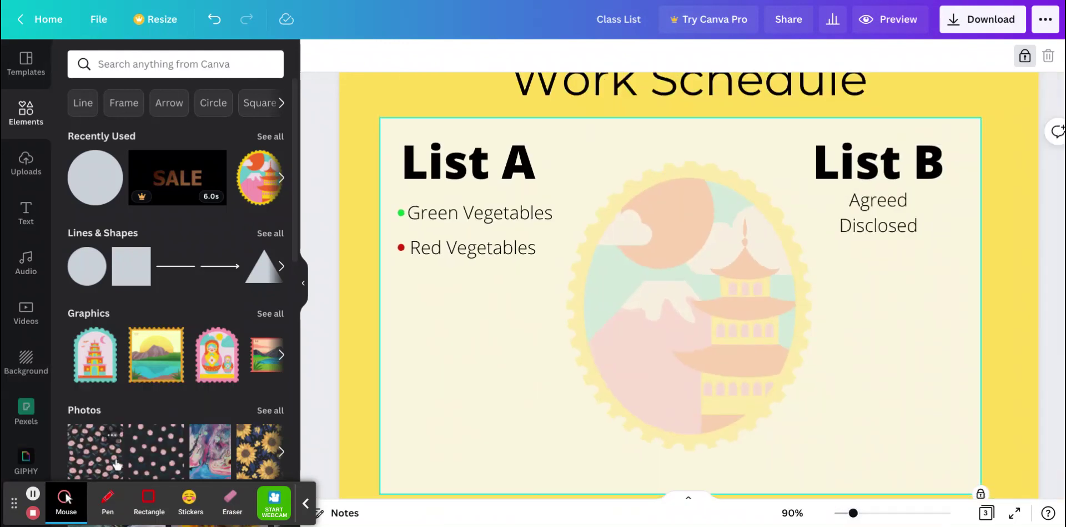
scroll(541, 334, up, 1)
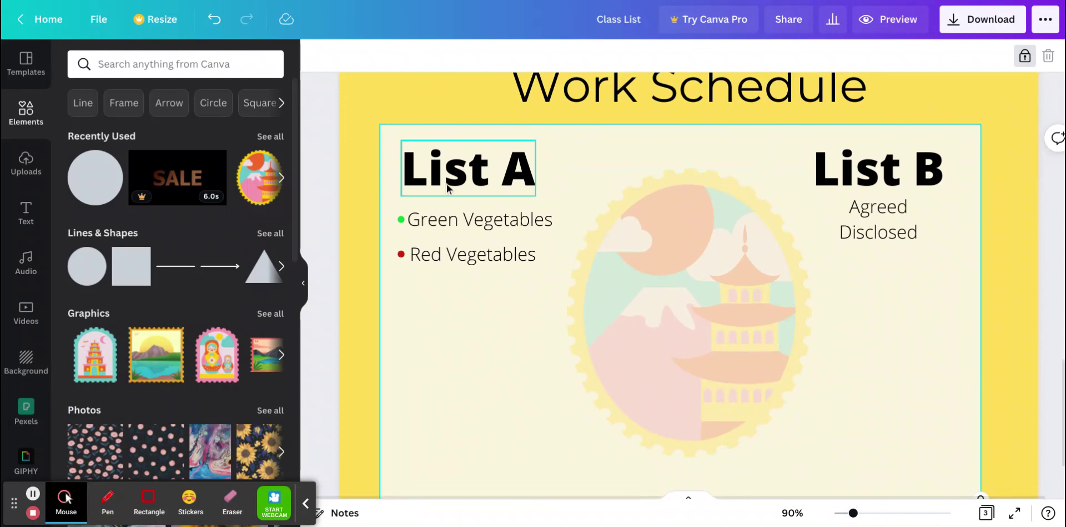
click(903, 211)
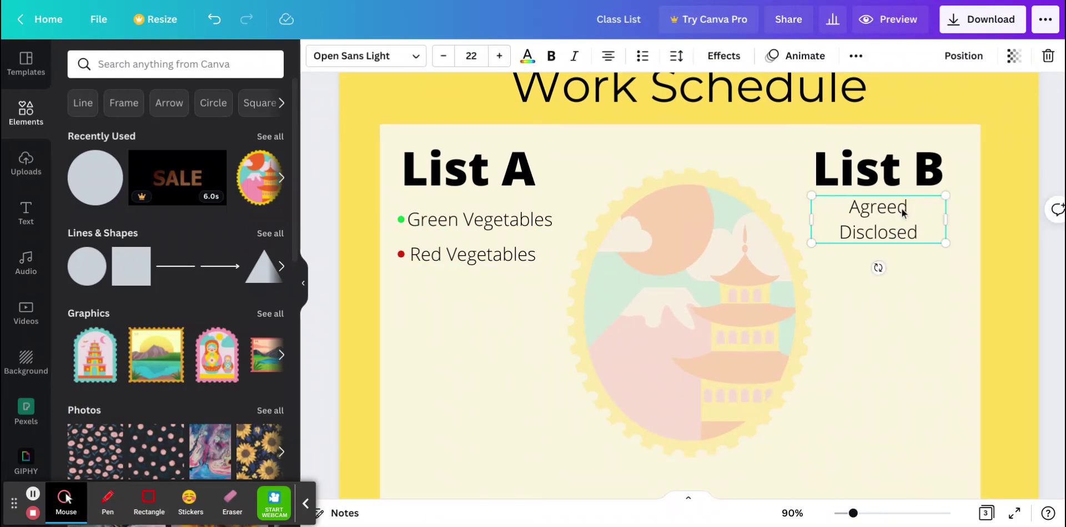
click(642, 56)
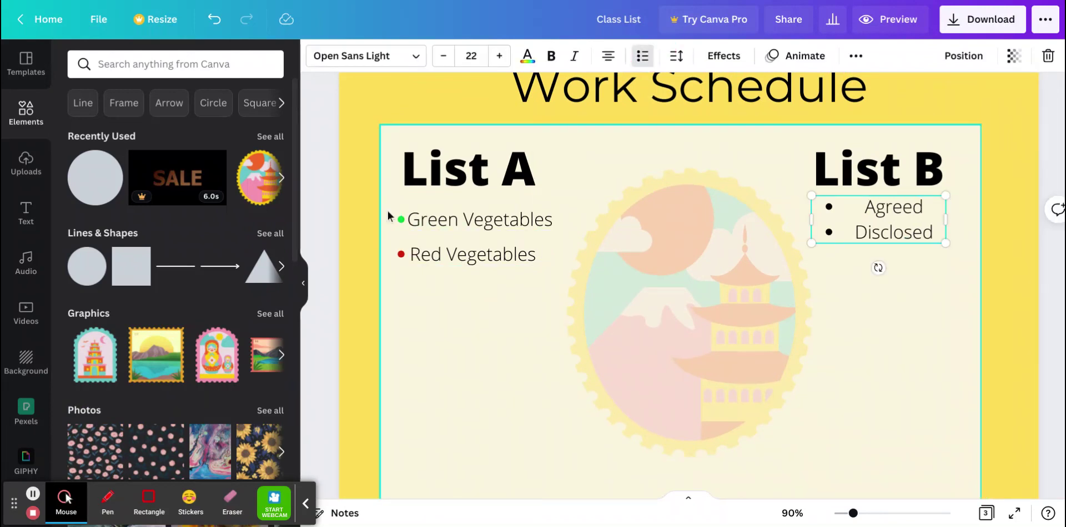